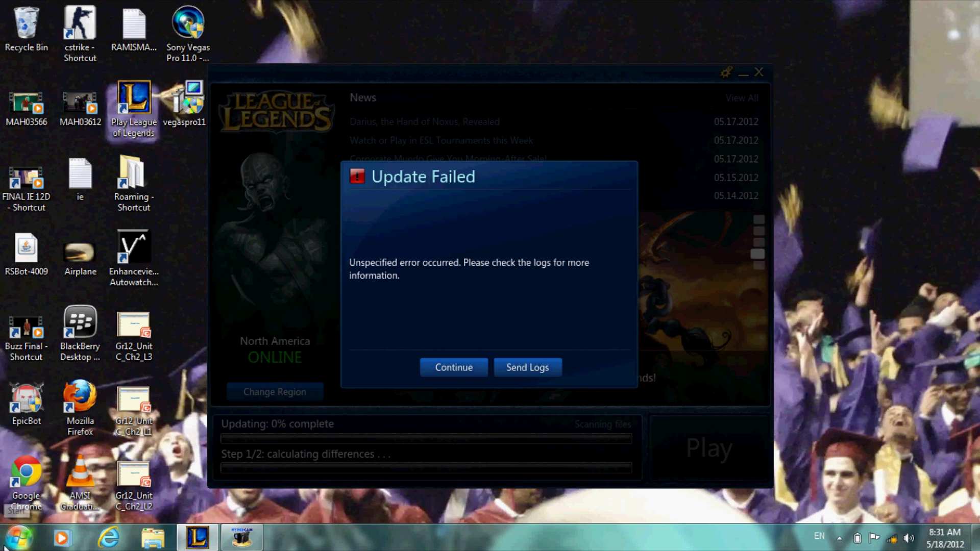
# Find Play League of Legends through a Start menu search for 'play' and open its file location.
pyautogui.click(18, 536)
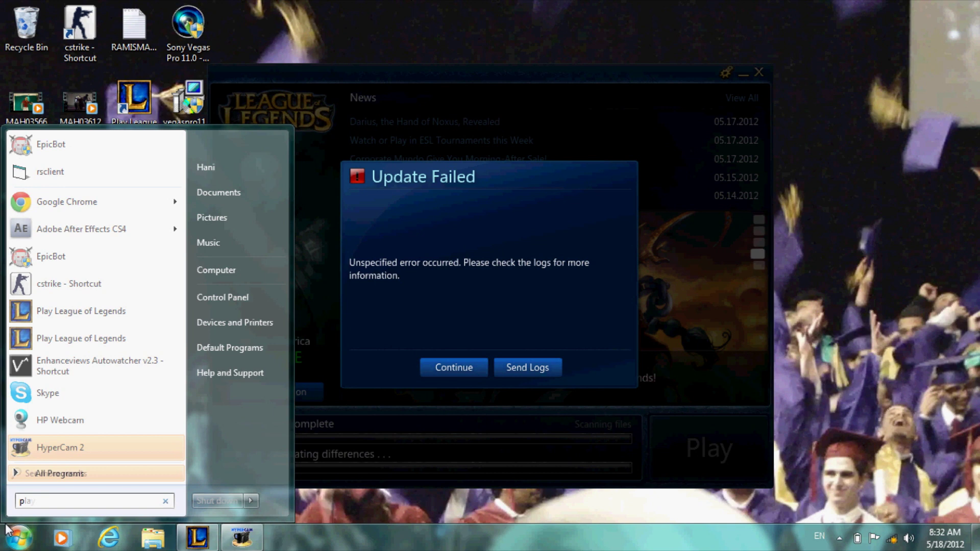
pyautogui.write('play')
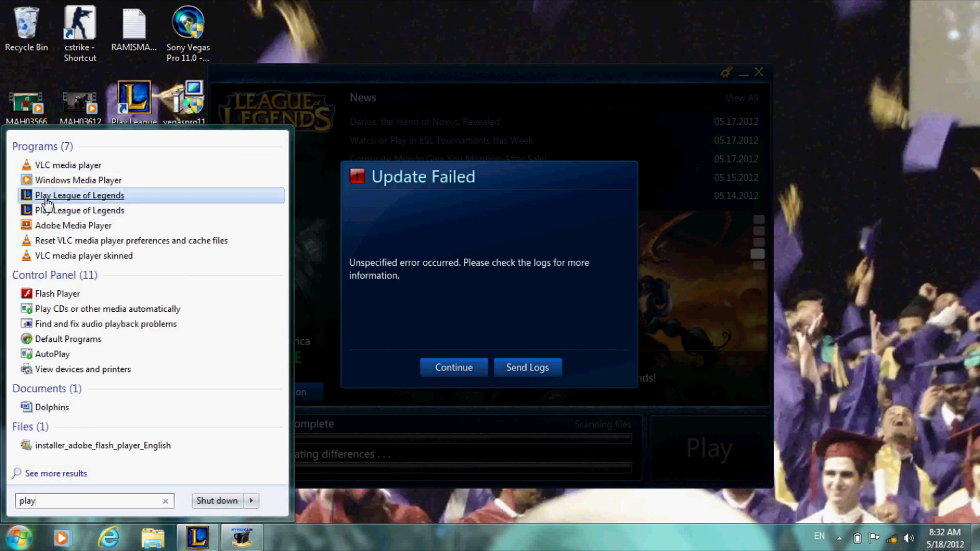
pyautogui.rightClick(47, 211)
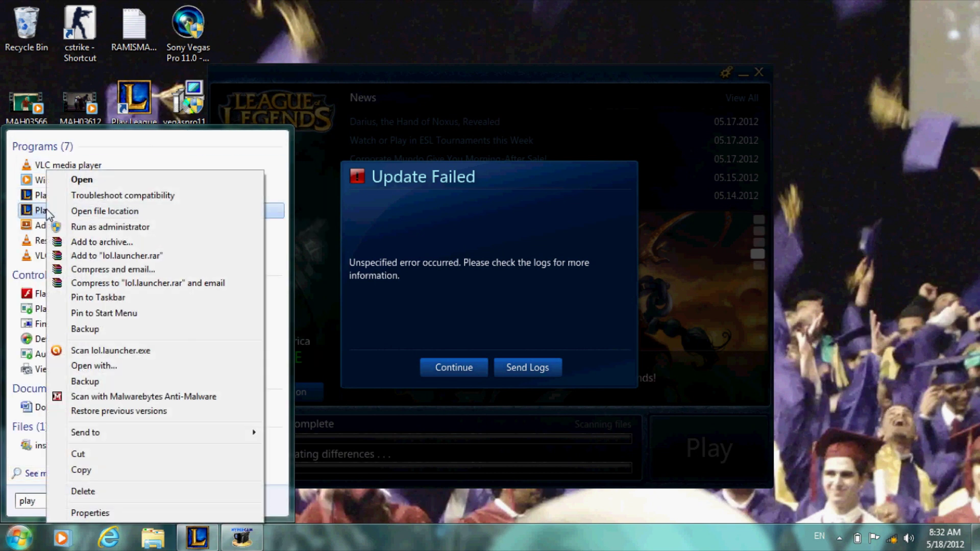
pyautogui.click(105, 211)
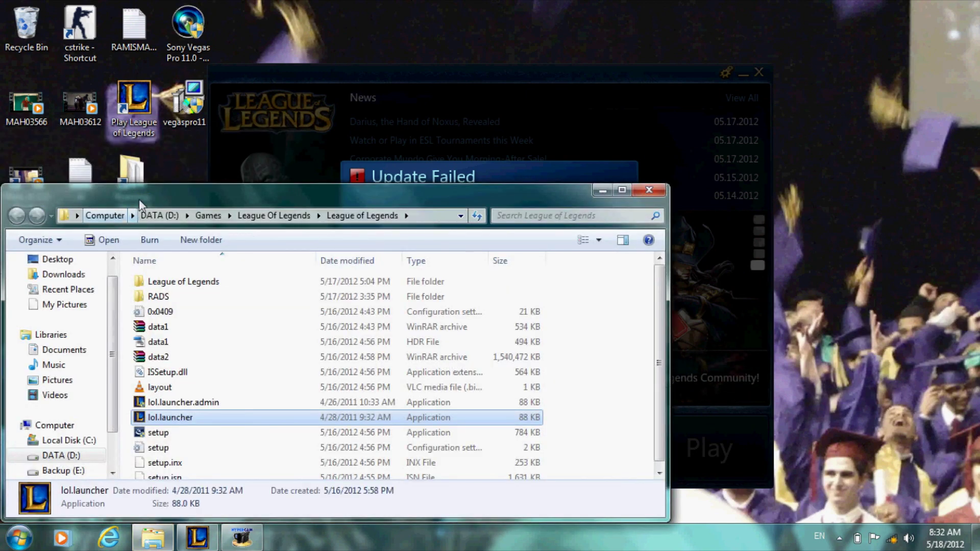
# Run lol.launcher.admin from the League of Legends folder as administrator.
pyautogui.moveTo(138, 196); pyautogui.dragTo(129, 138)
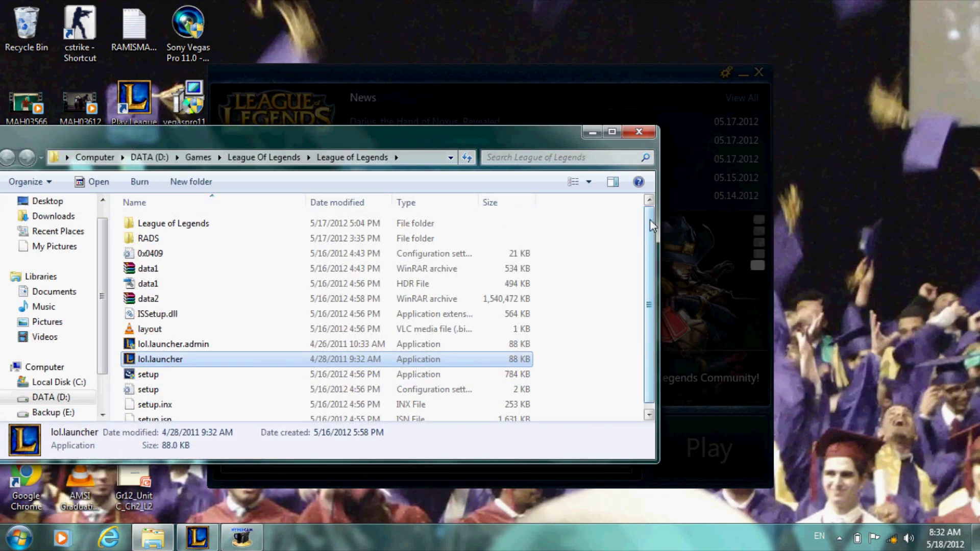
pyautogui.moveTo(651, 223); pyautogui.dragTo(648, 234)
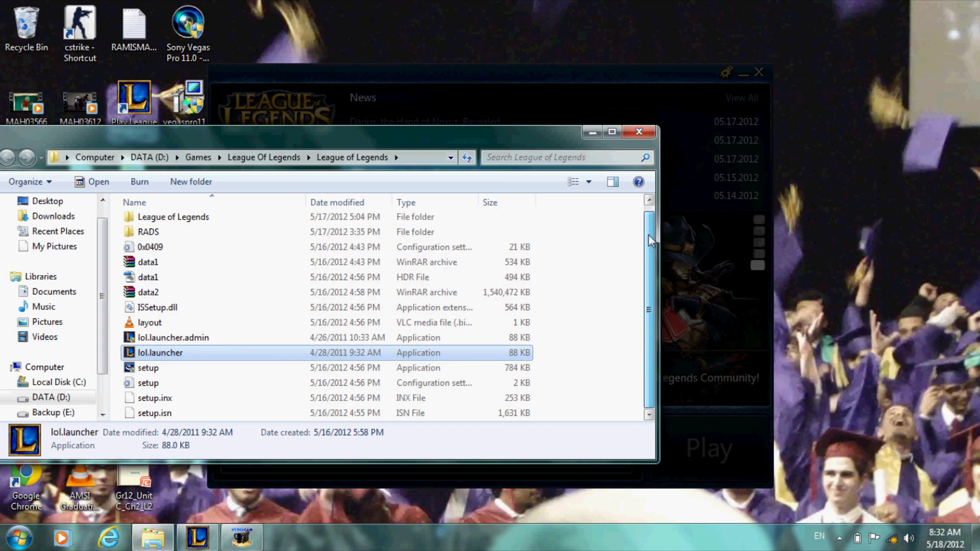
pyautogui.click(174, 341)
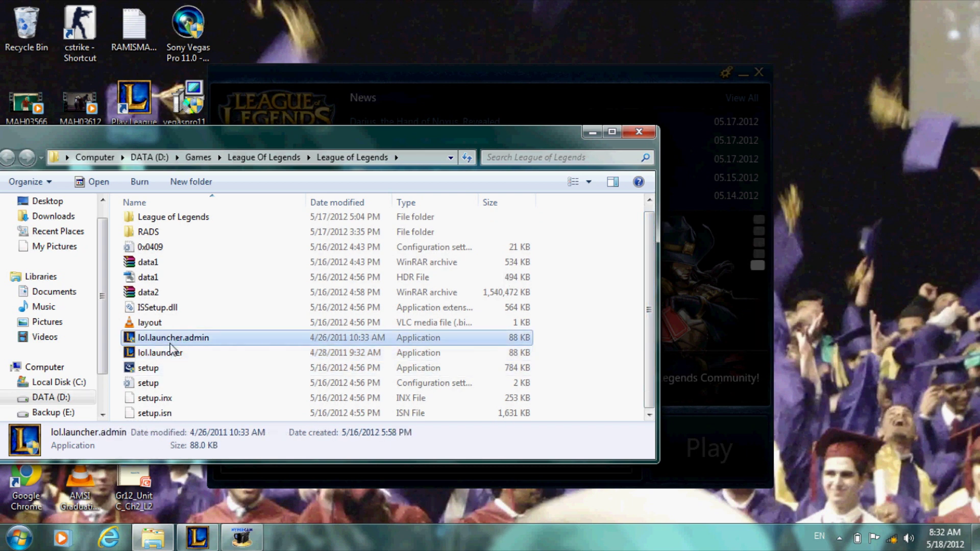
pyautogui.rightClick(174, 341)
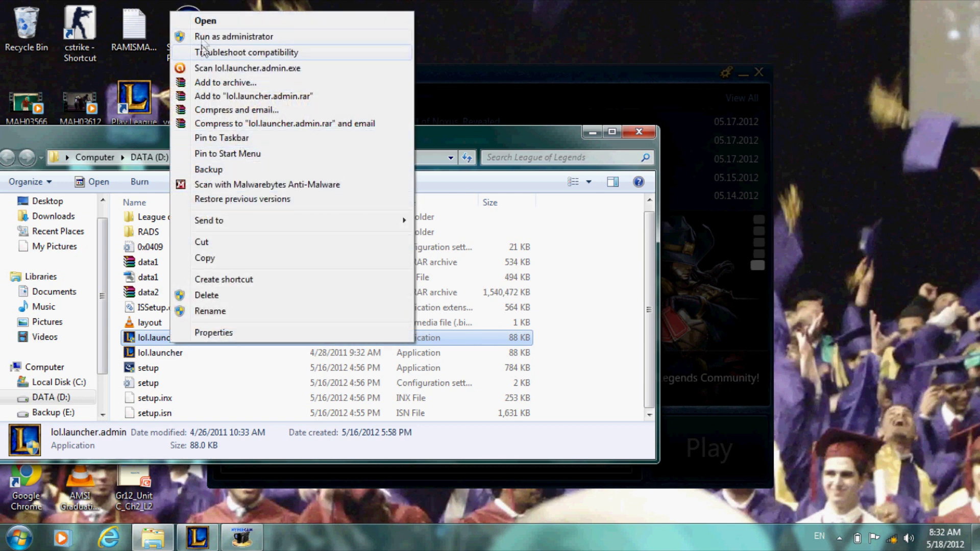
pyautogui.click(231, 36)
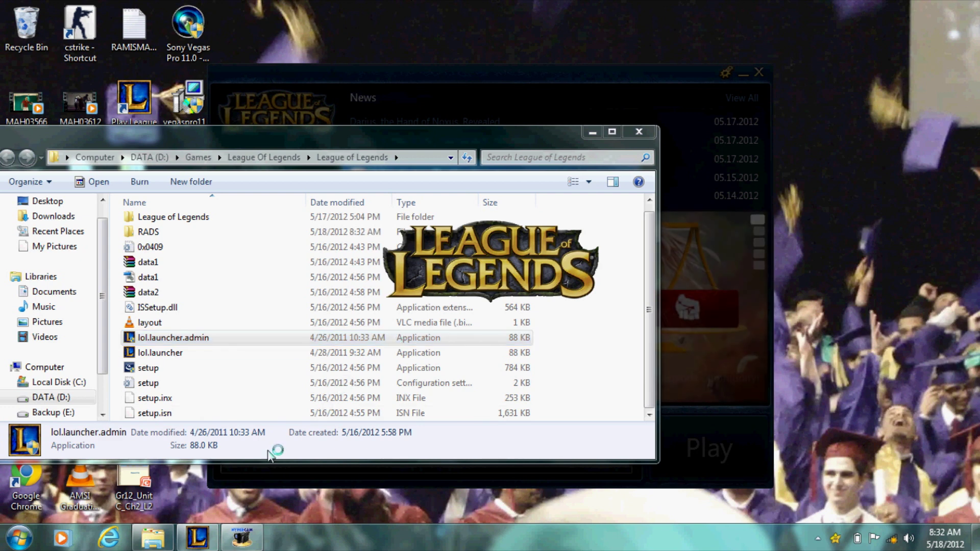
pyautogui.rightClick(198, 538)
# Close the failed launcher window and confirm ending the other launcher instance in the Error dialog.
pyautogui.click(169, 500)
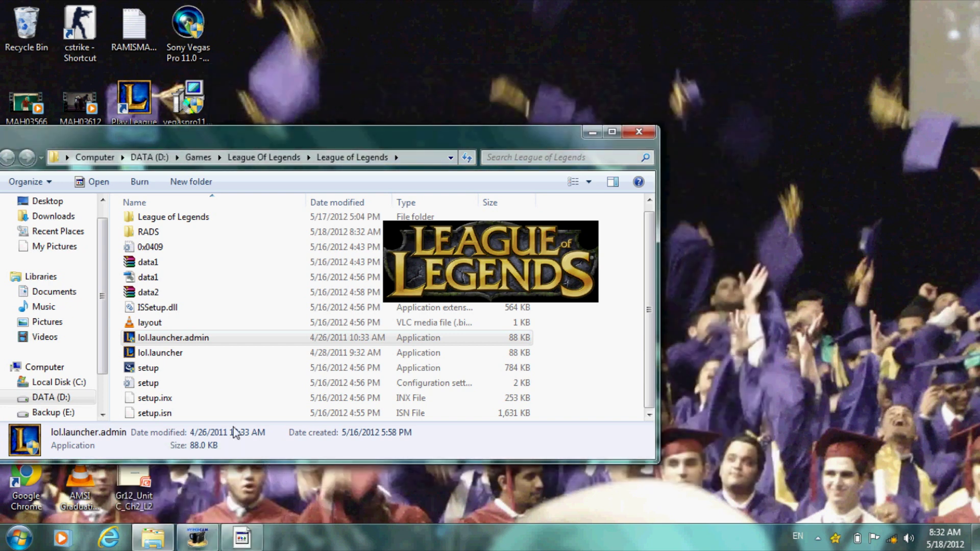
pyautogui.click(242, 539)
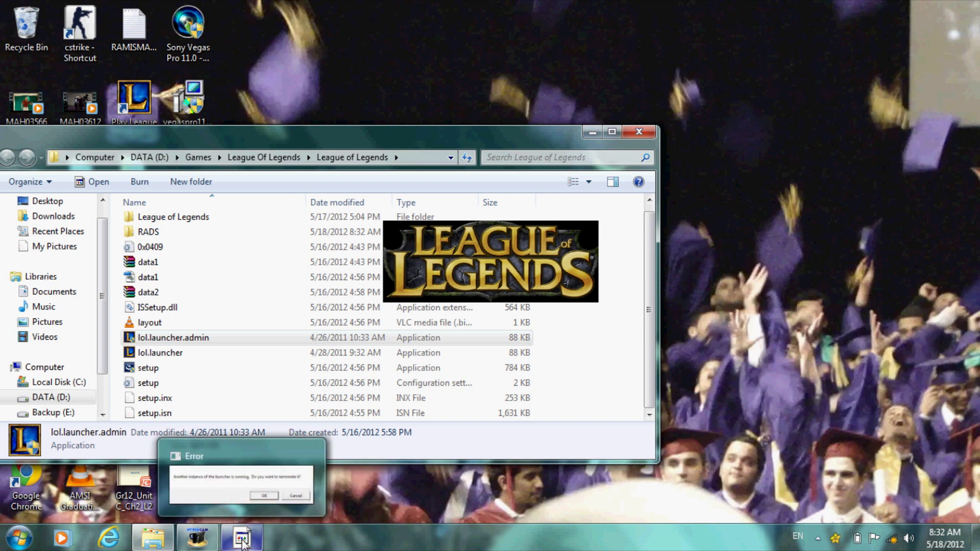
pyautogui.click(242, 539)
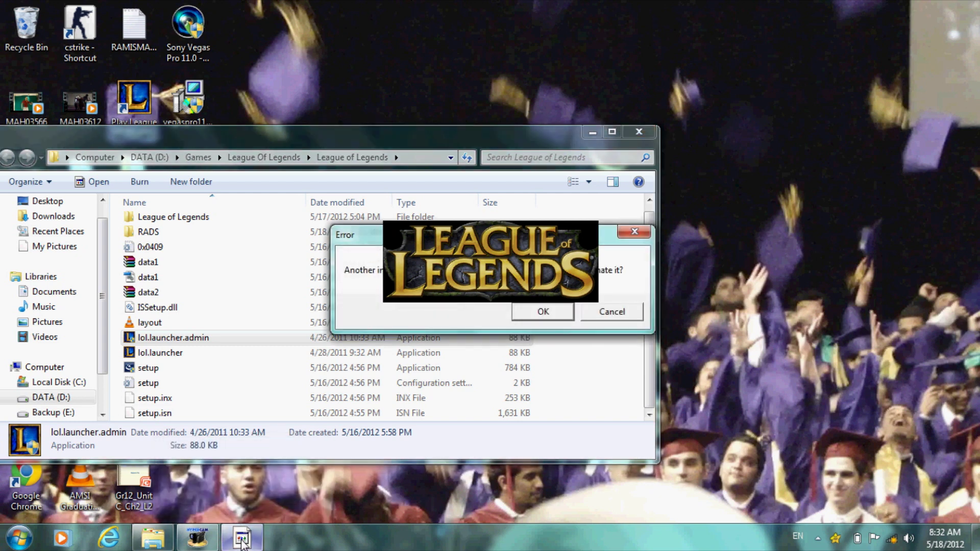
pyautogui.click(538, 310)
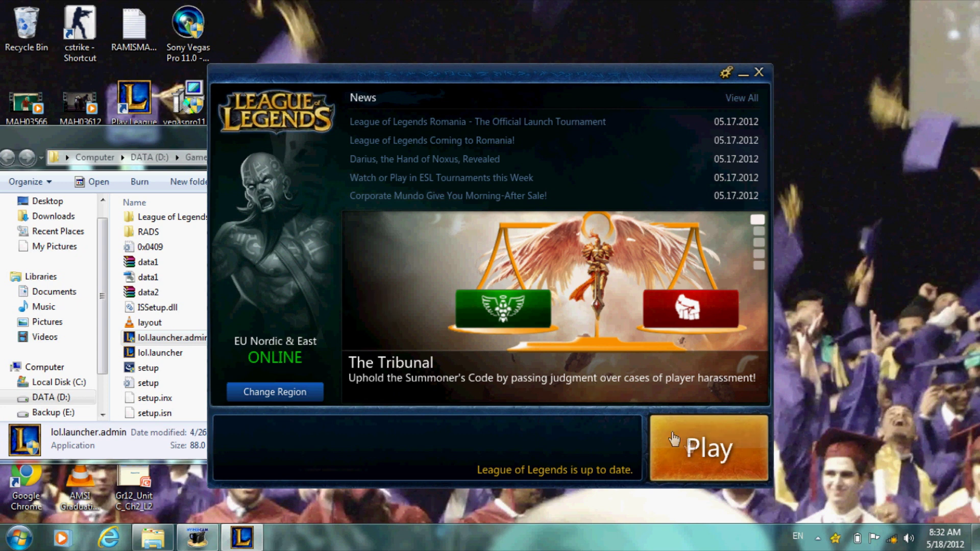
# Hit Play in the up-to-date launcher to bring up the End User License Agreement.
pyautogui.click(692, 446)
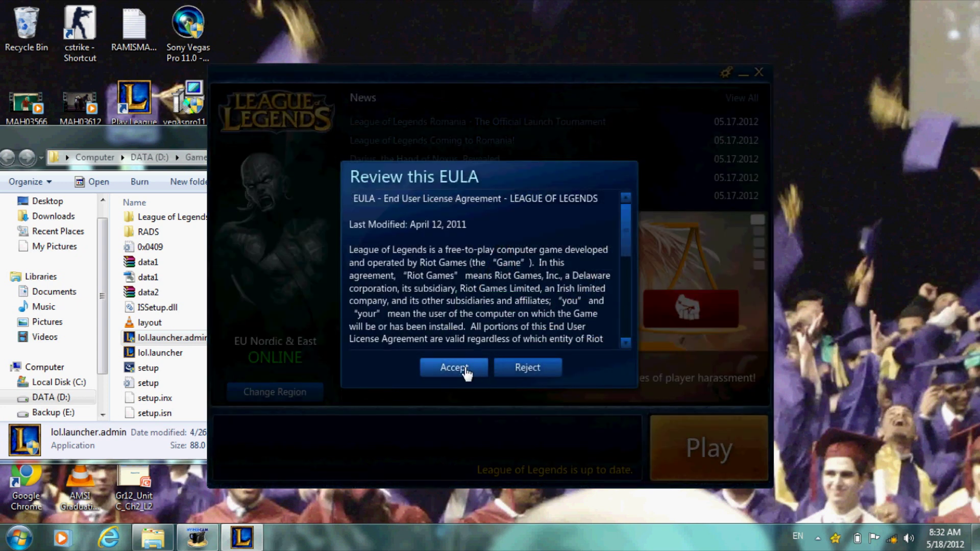